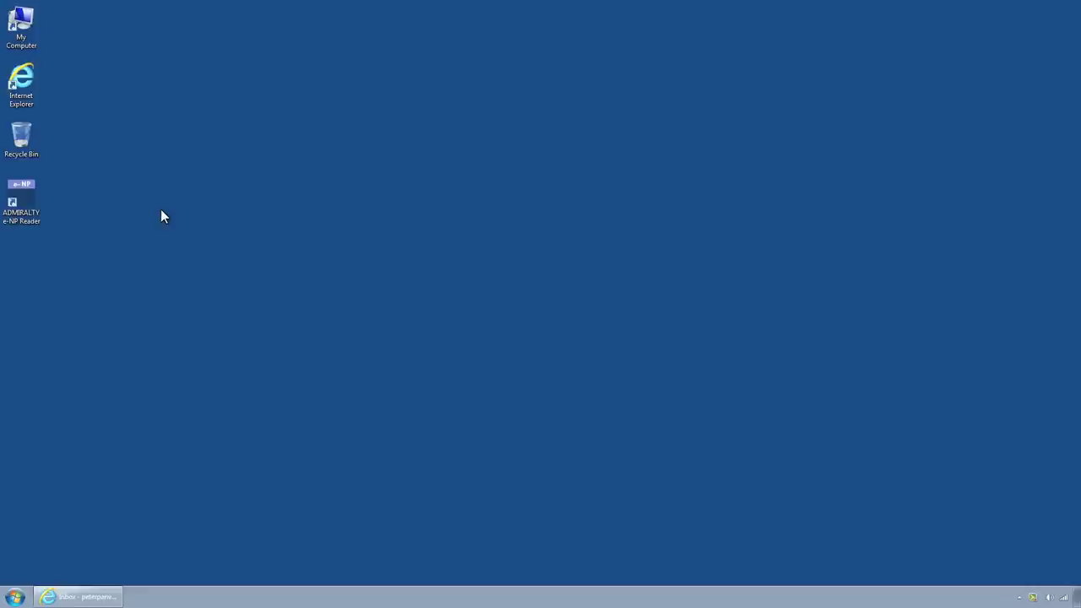
# - Launch ADMIRALTY e-NP Reader and show the Activation - Status wizard, currently Activation Not Started
pyautogui.doubleClick(12, 199)
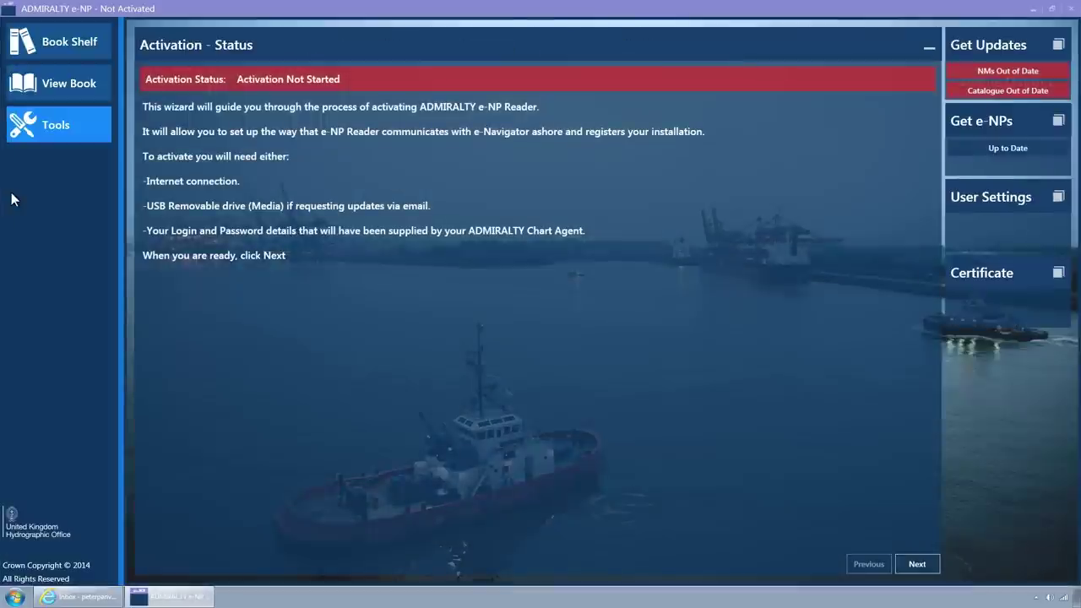
pyautogui.click(75, 128)
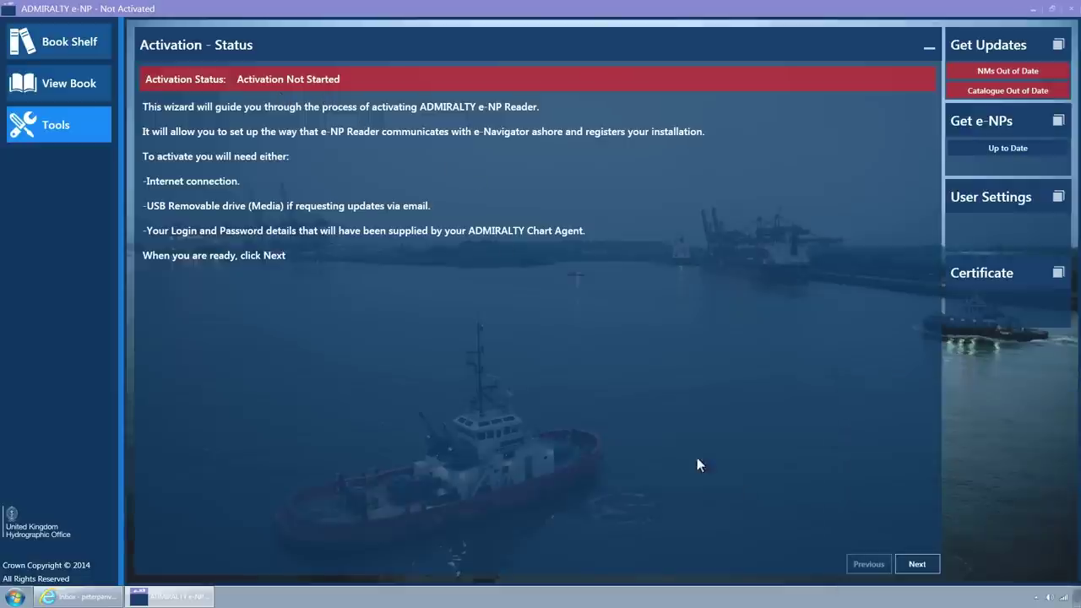
# - On Set Communications, choose Media (email and media files) instead of Internet for reaching UKHO
pyautogui.click(912, 566)
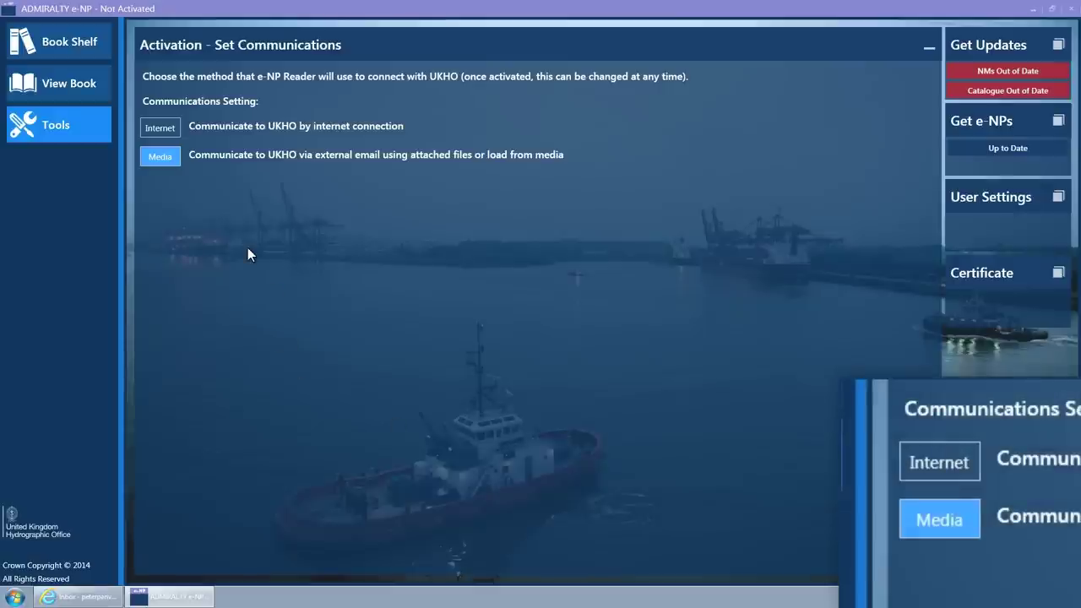
pyautogui.click(162, 130)
pyautogui.click(164, 162)
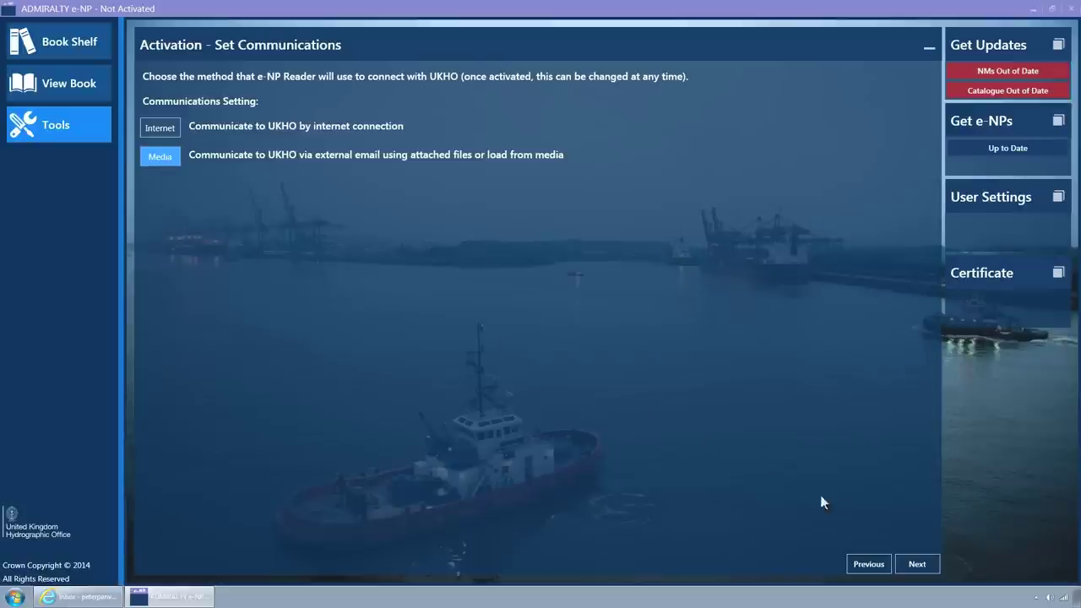
# - Enter the supplied login and account password, then continue to the Save on Media step
pyautogui.click(913, 565)
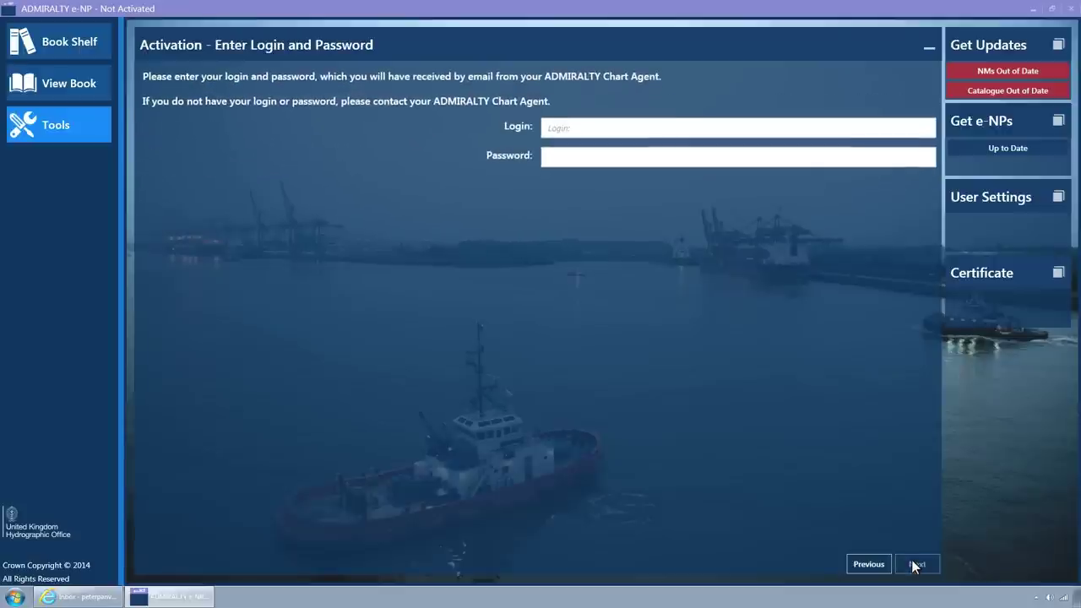
pyautogui.click(559, 125)
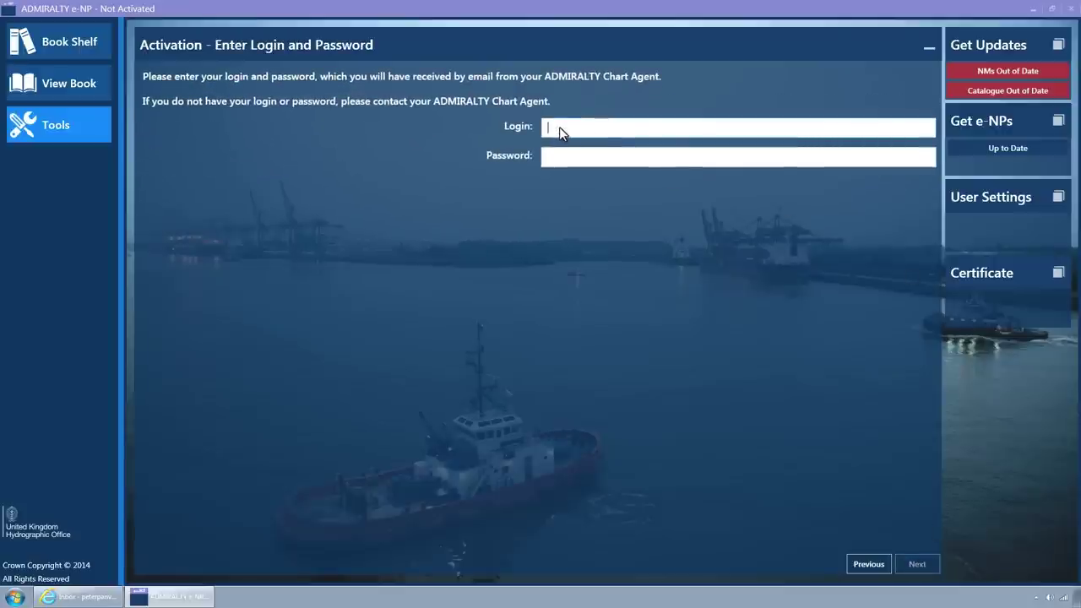
pyautogui.write('Spielberg1')
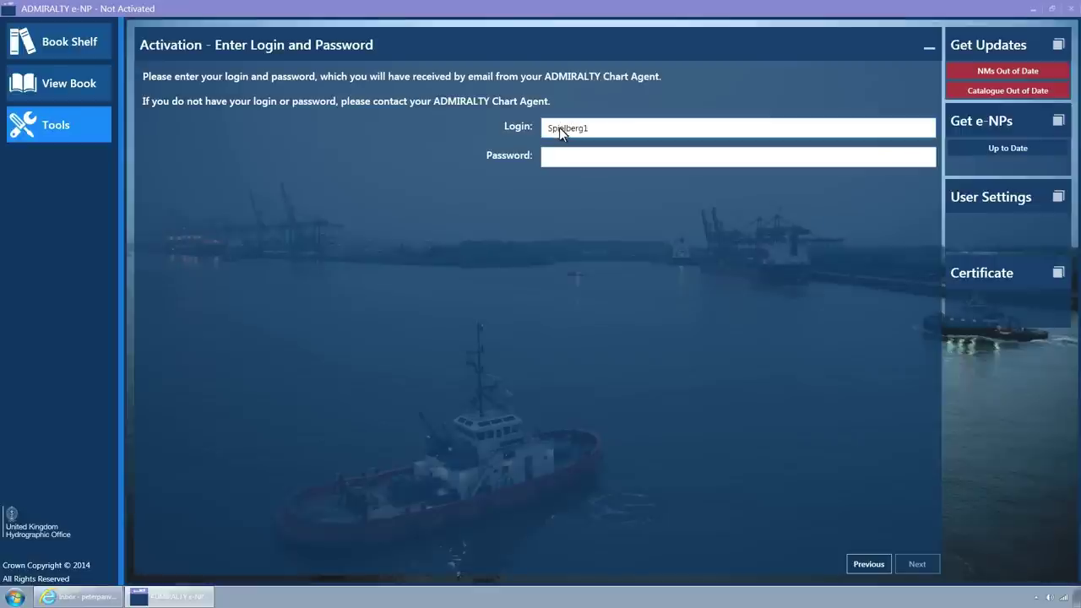
pyautogui.click(564, 158)
pyautogui.write('•••••••')
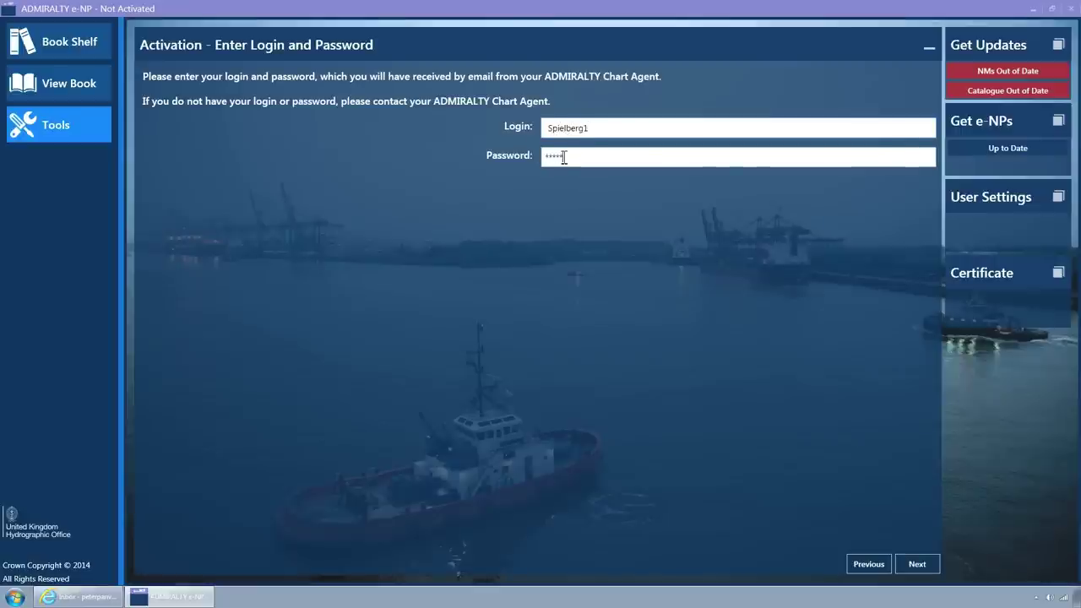
pyautogui.write('•')
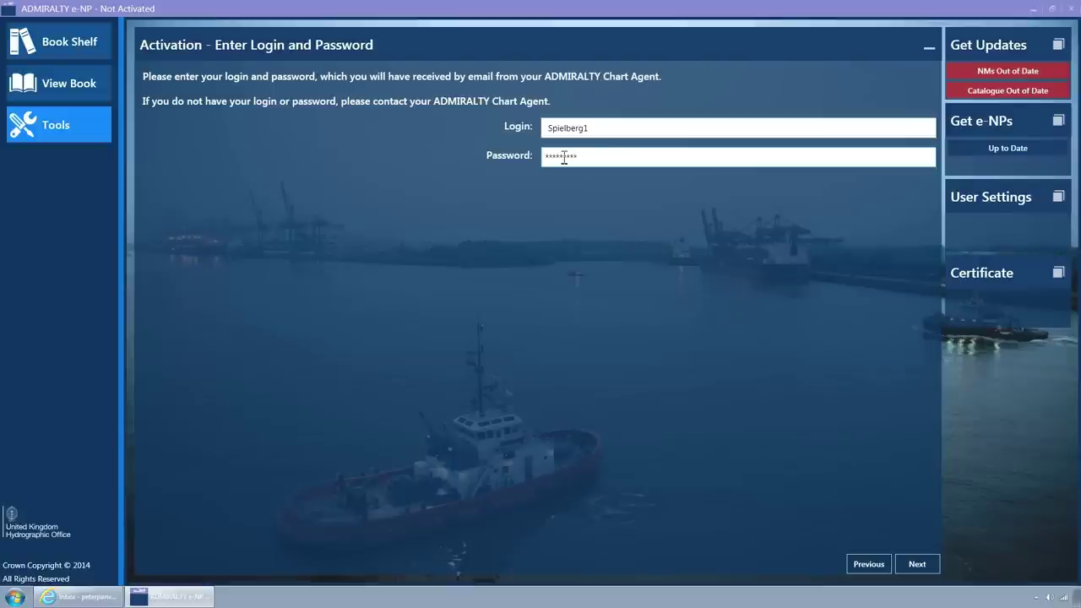
pyautogui.write('•')
pyautogui.click(916, 564)
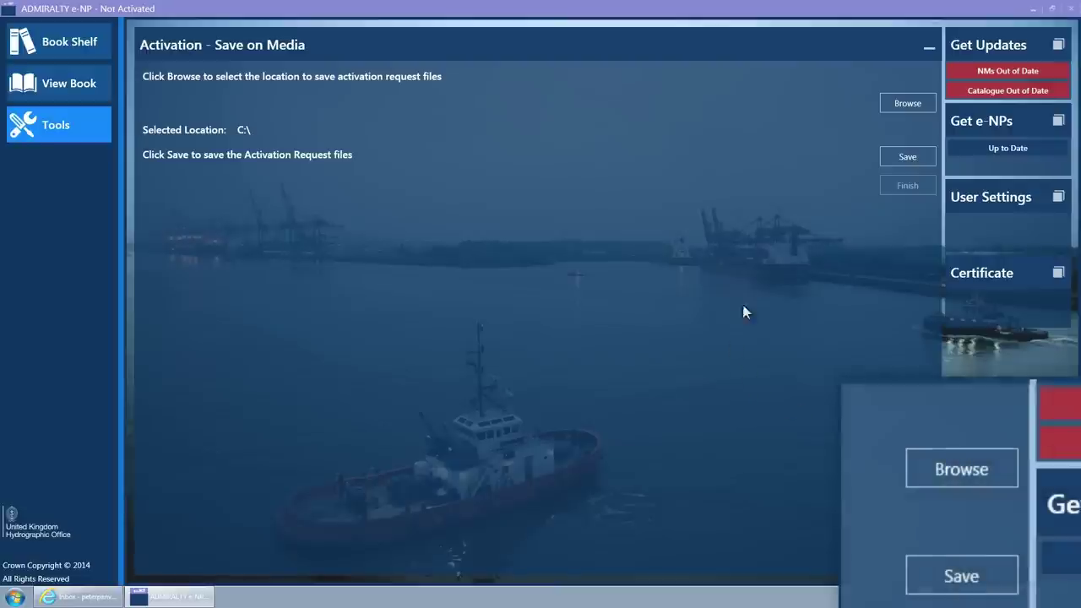
# - Set the save location to STICK (F:) and save the activation request as F:\request_1.enp
pyautogui.click(907, 103)
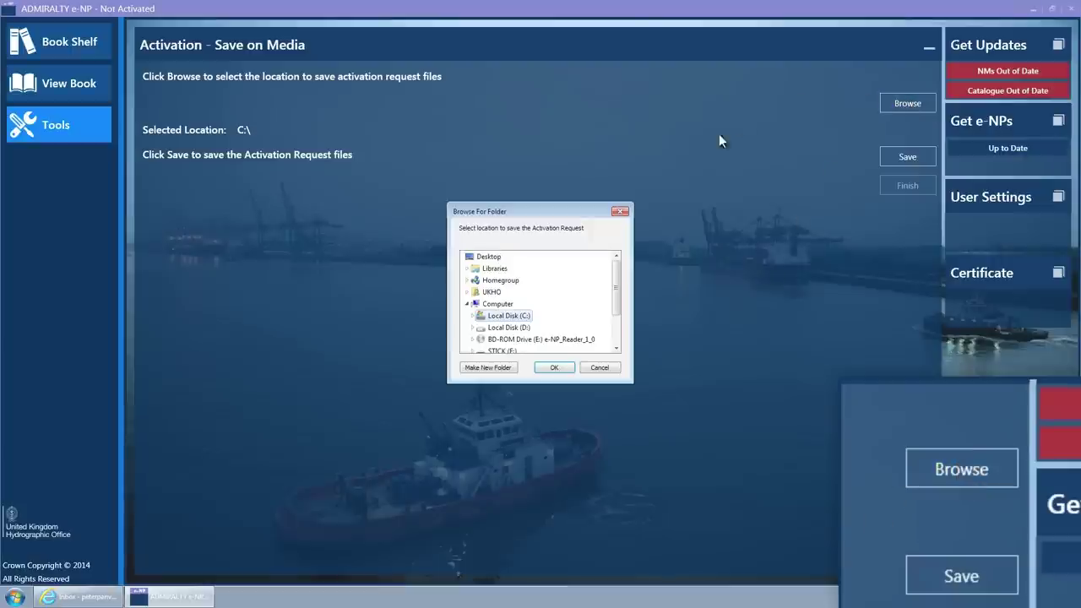
pyautogui.moveTo(617, 271); pyautogui.dragTo(616, 284)
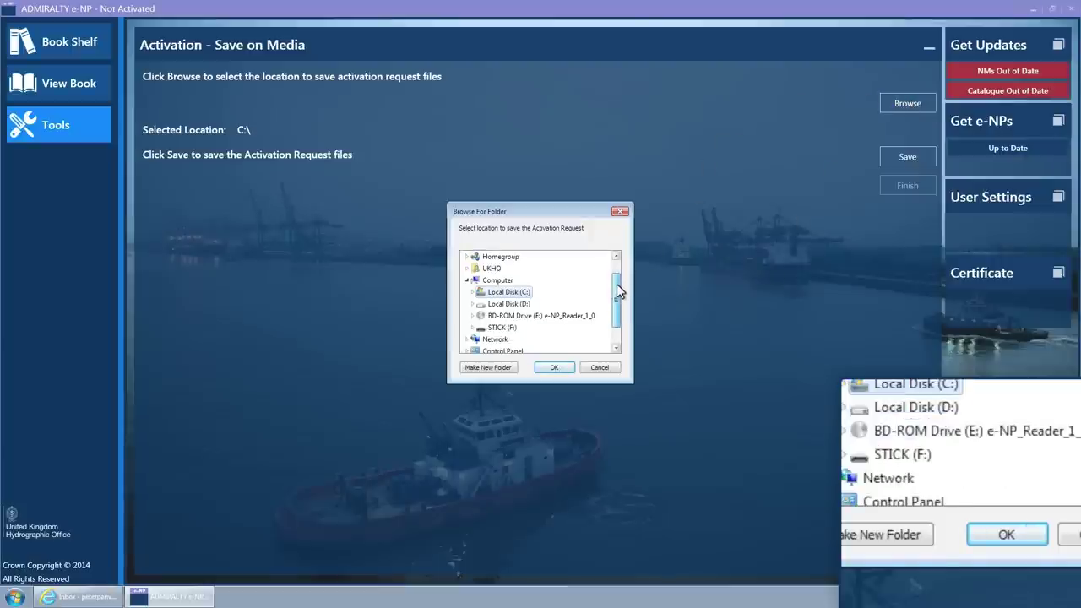
pyautogui.click(502, 329)
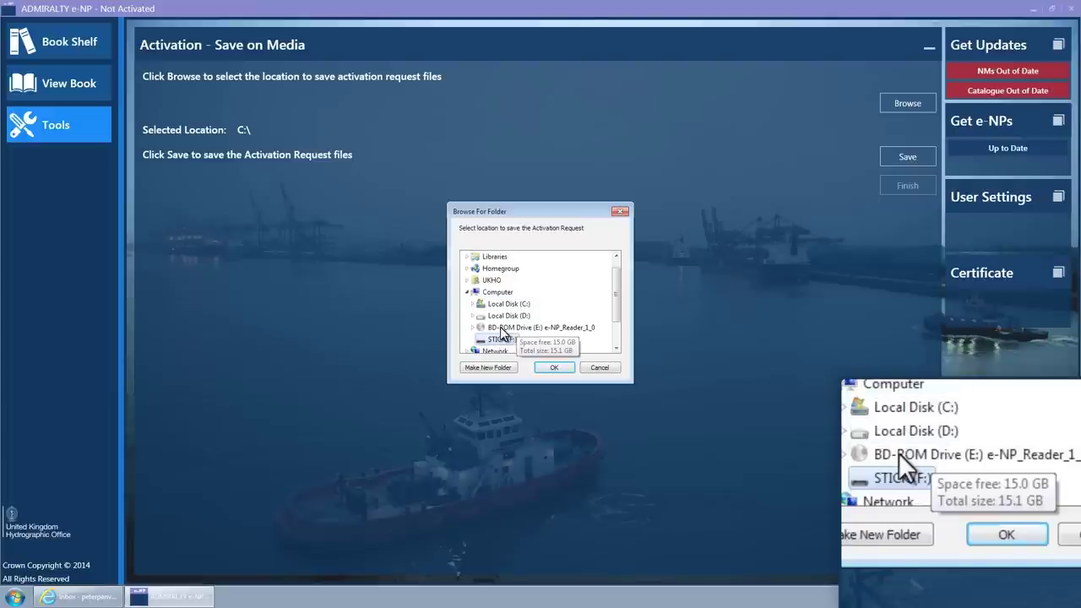
pyautogui.click(554, 369)
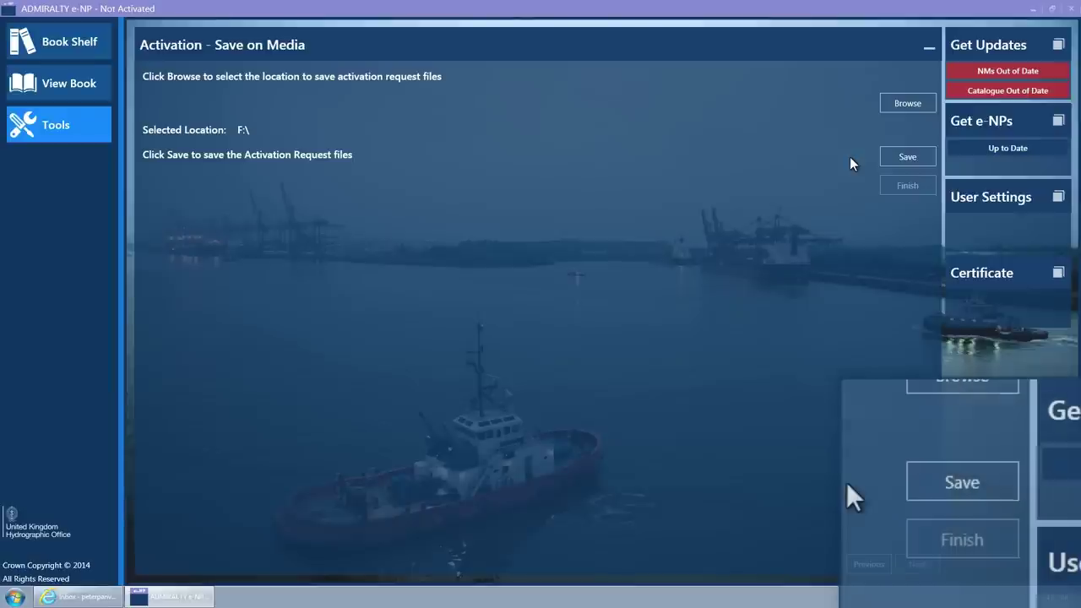
pyautogui.click(902, 157)
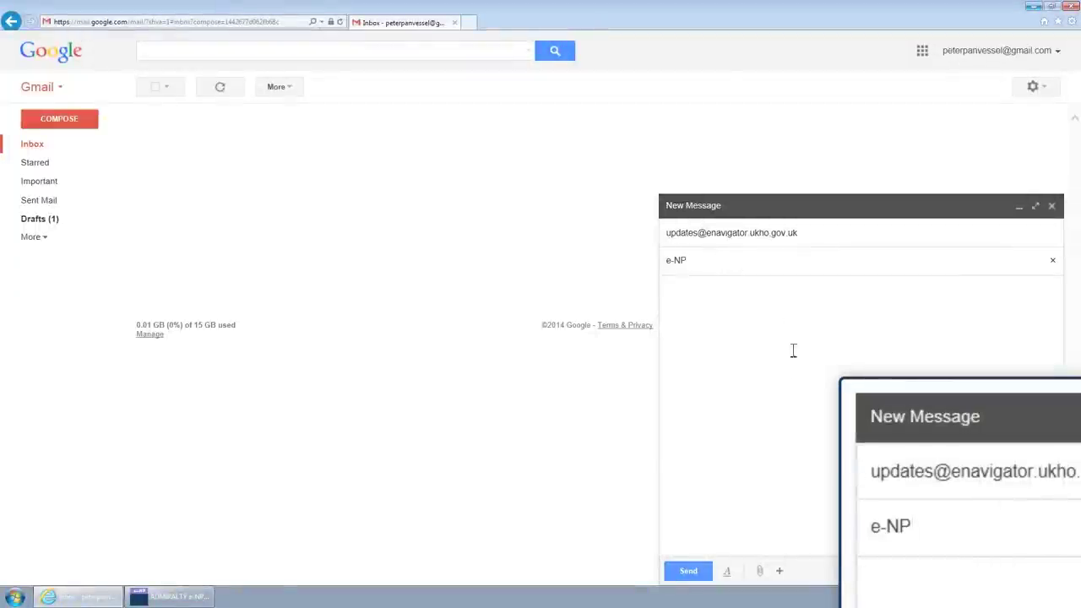
# - Attach request_1.enp from STICK (F:) to the e-NP email and send it
pyautogui.click(760, 570)
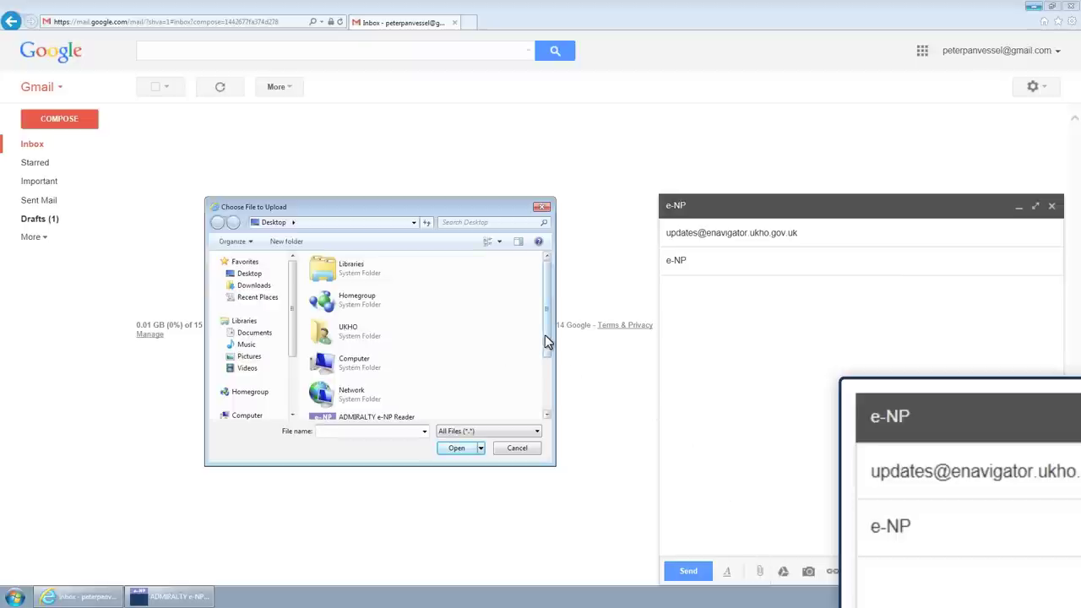
pyautogui.moveTo(544, 335); pyautogui.dragTo(544, 400)
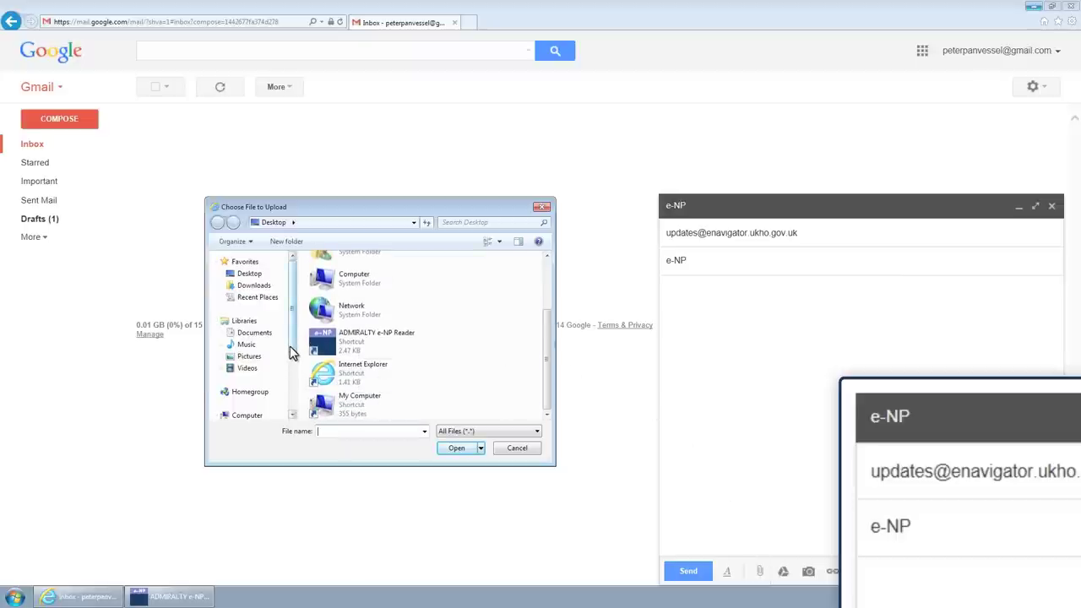
pyautogui.moveTo(291, 355); pyautogui.dragTo(292, 410)
pyautogui.click(250, 375)
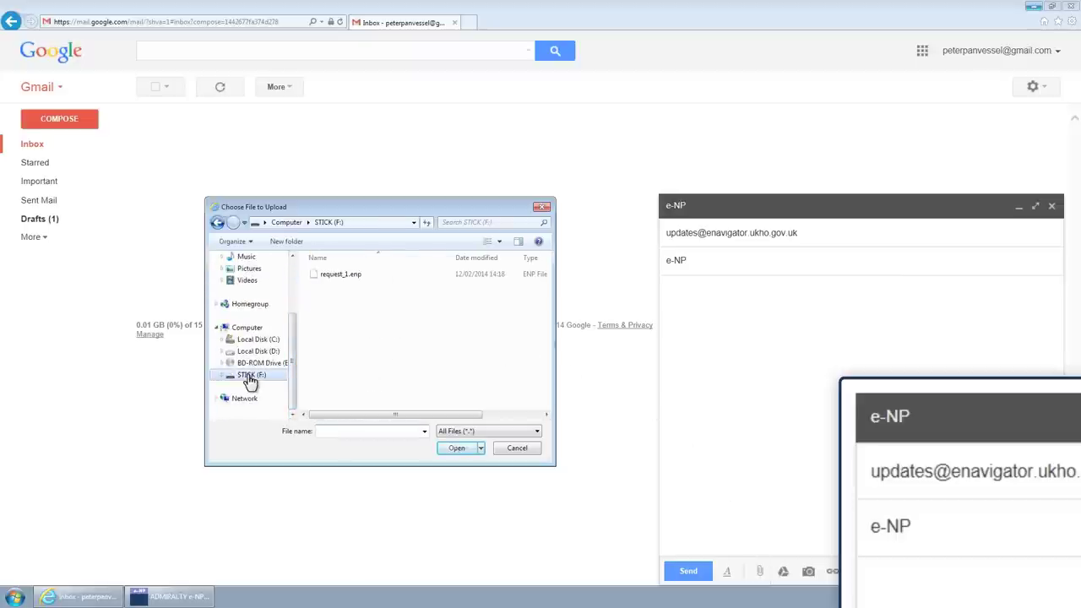
pyautogui.click(341, 273)
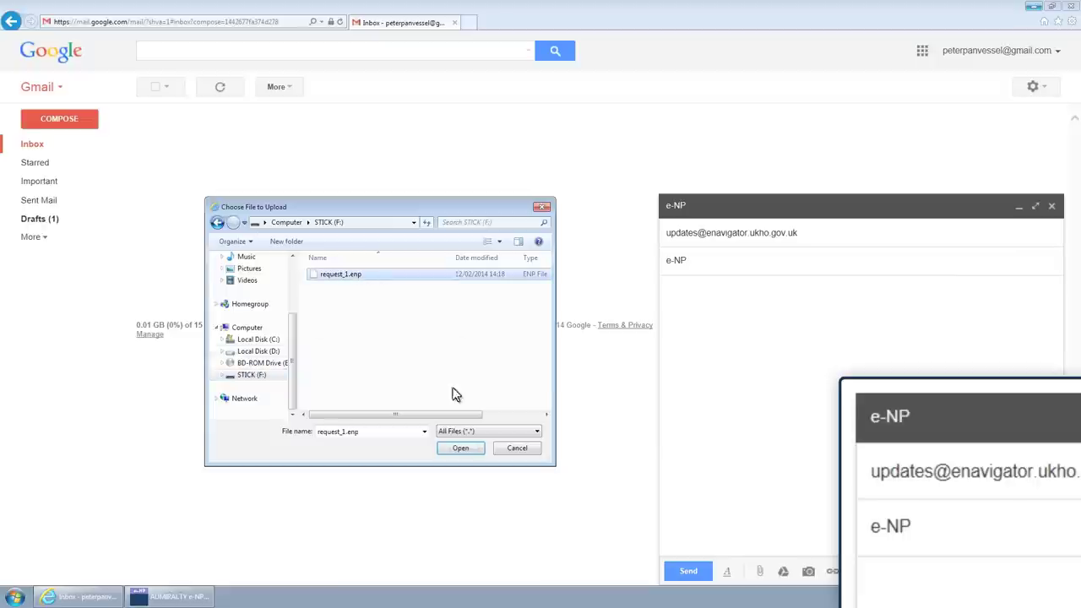
pyautogui.click(457, 448)
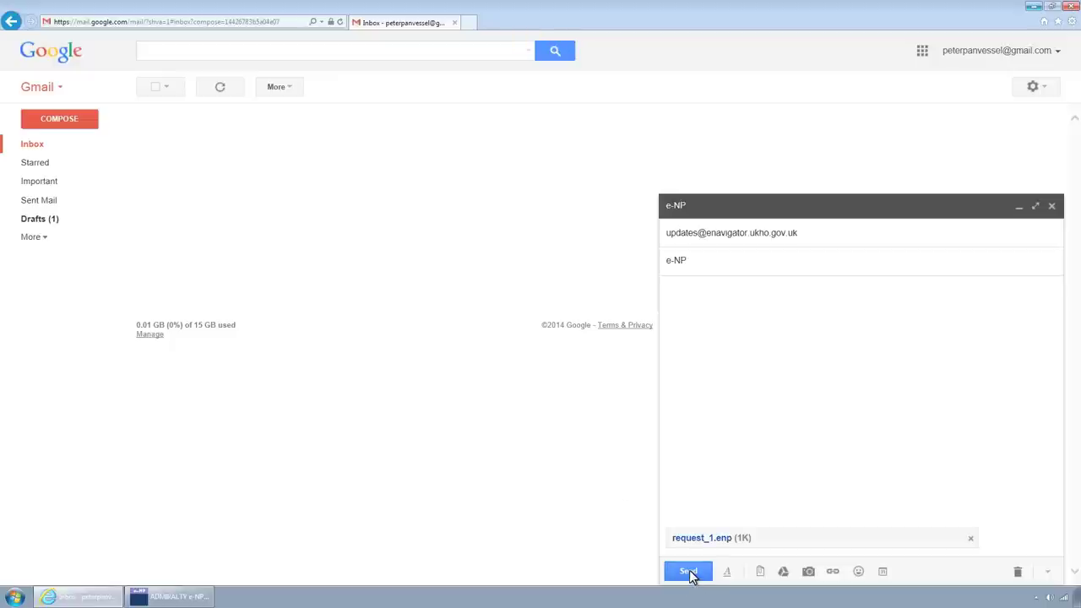
pyautogui.click(692, 575)
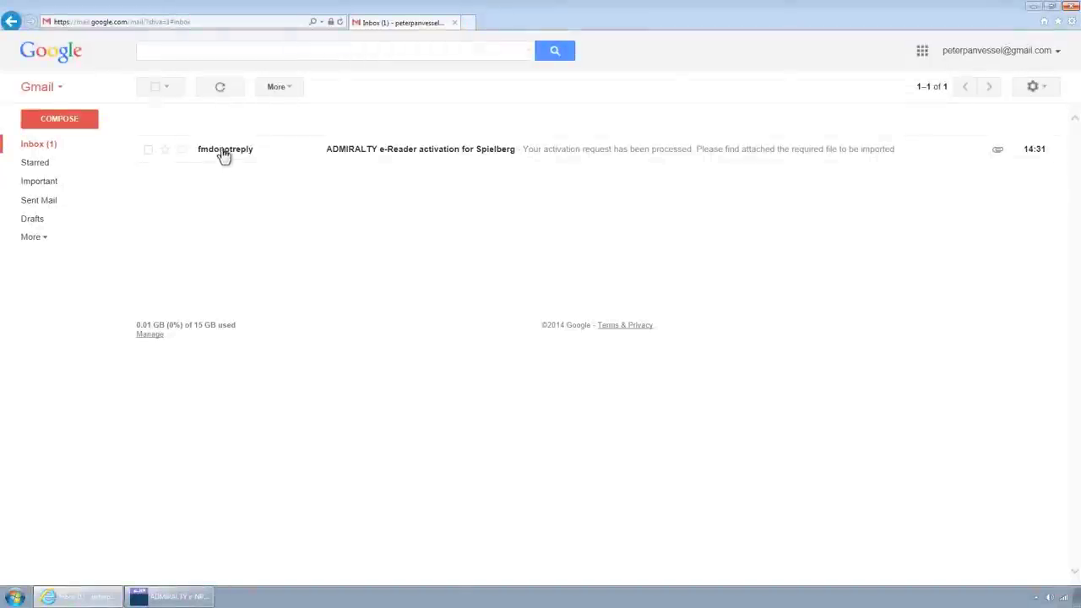
# - Open the ADMIRALTY e-Reader activation email and save e-NP_Reponse_Master_1.enp to STICK (F:)
pyautogui.click(225, 154)
pyautogui.moveTo(233, 447)
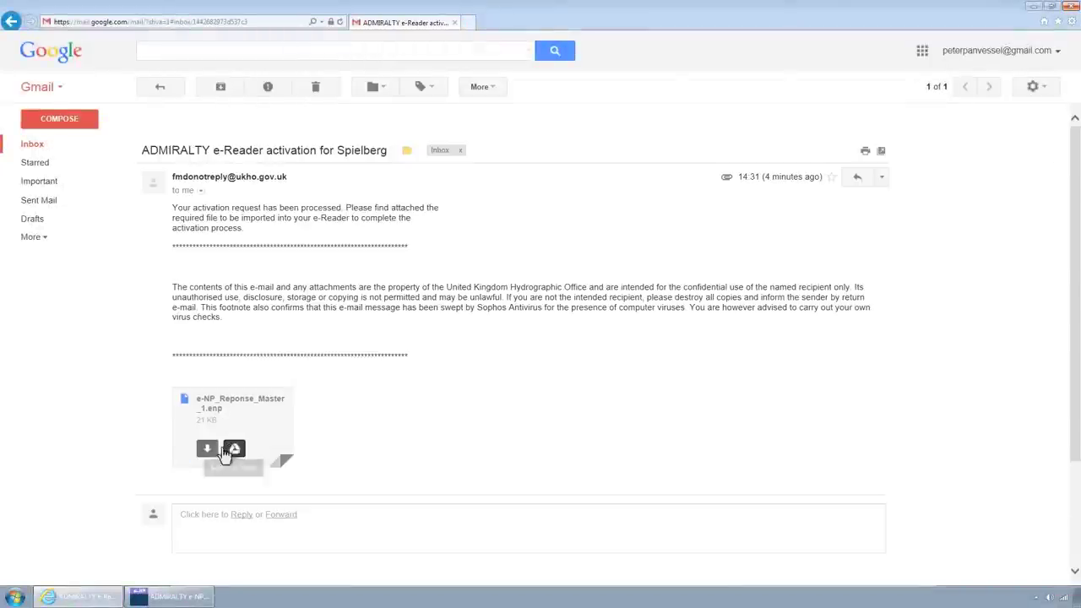
pyautogui.click(207, 450)
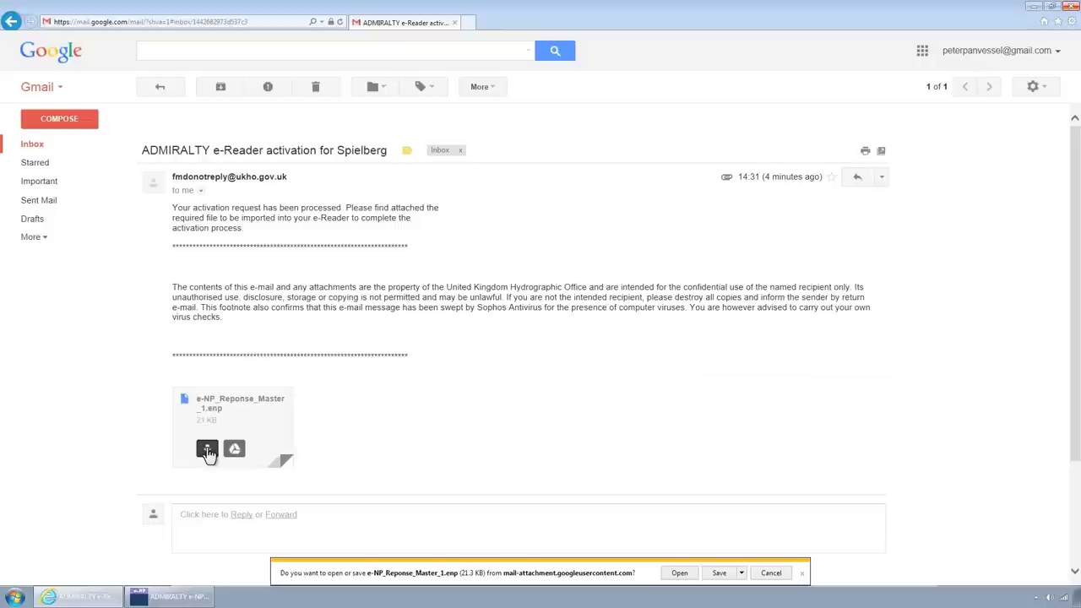
pyautogui.click(743, 574)
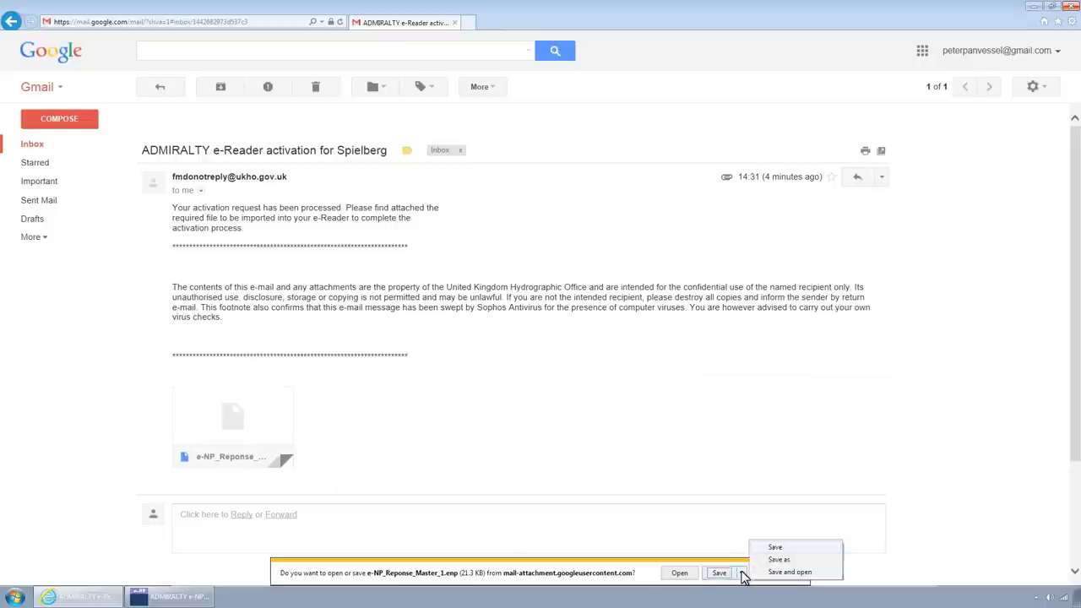
pyautogui.click(775, 560)
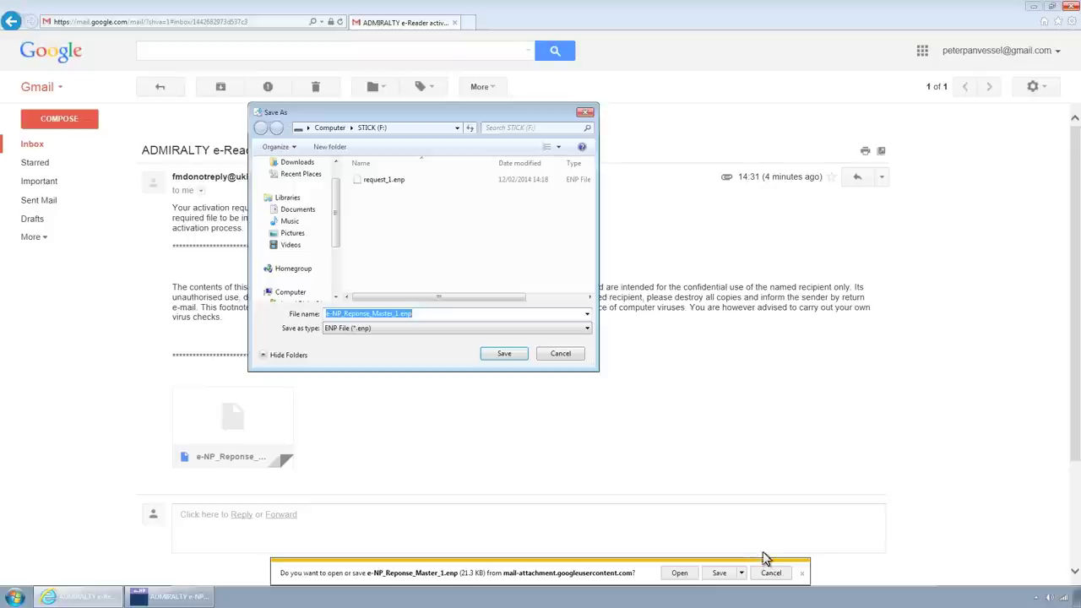
pyautogui.click(504, 357)
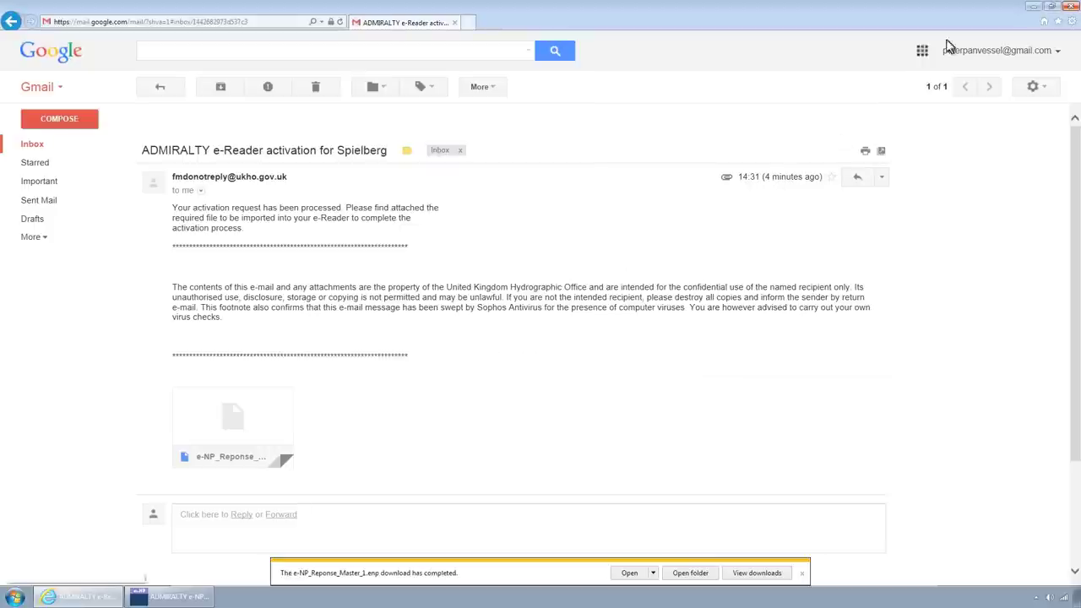
# - Minimize the browser, finish Save on Media, and view the Activation Requested status
pyautogui.click(1033, 7)
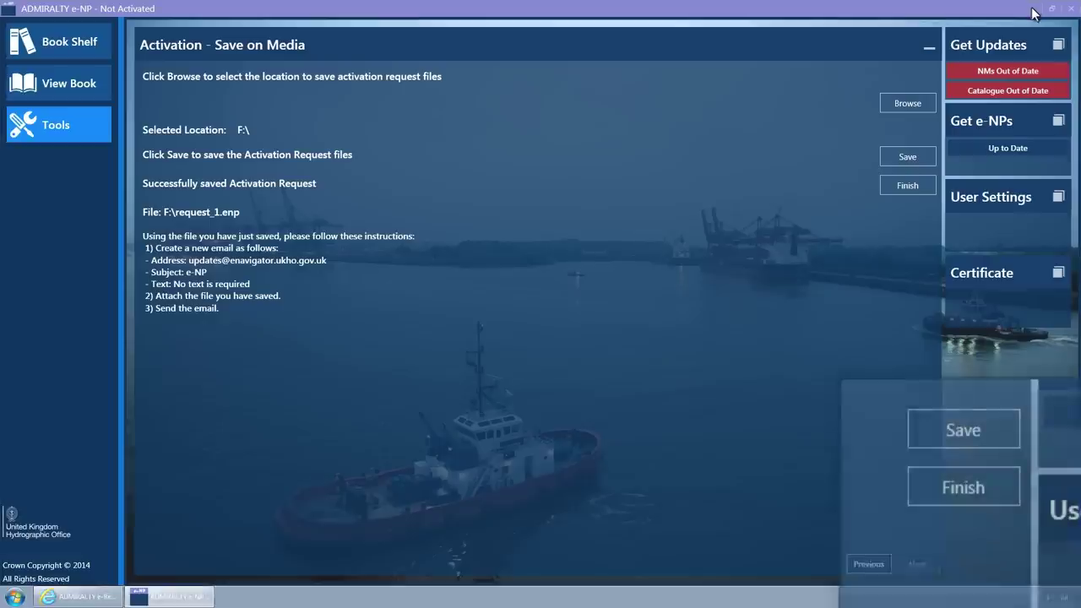
pyautogui.click(904, 185)
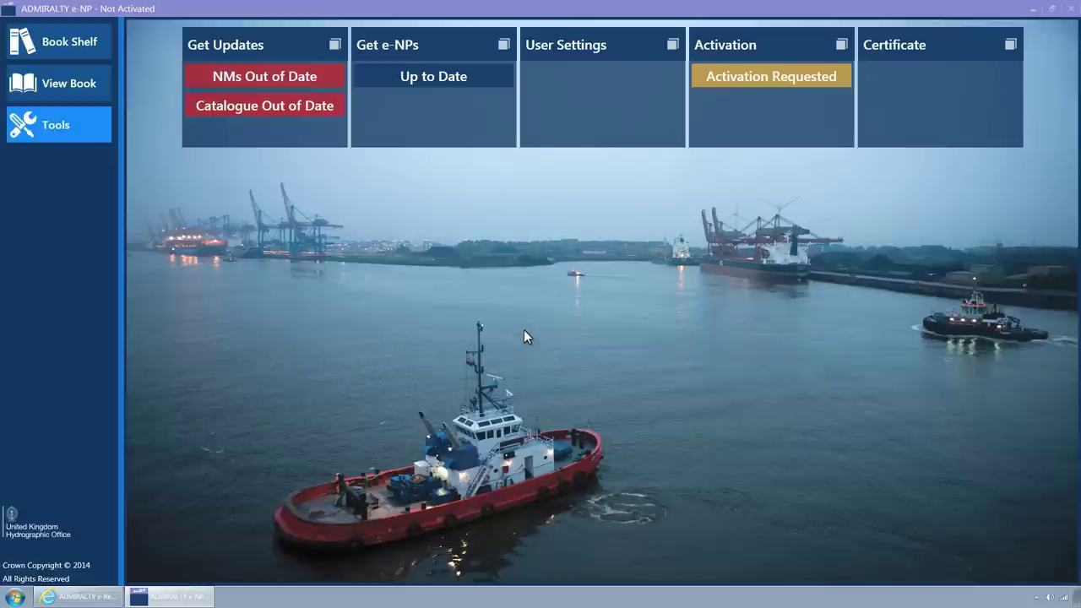
pyautogui.click(747, 45)
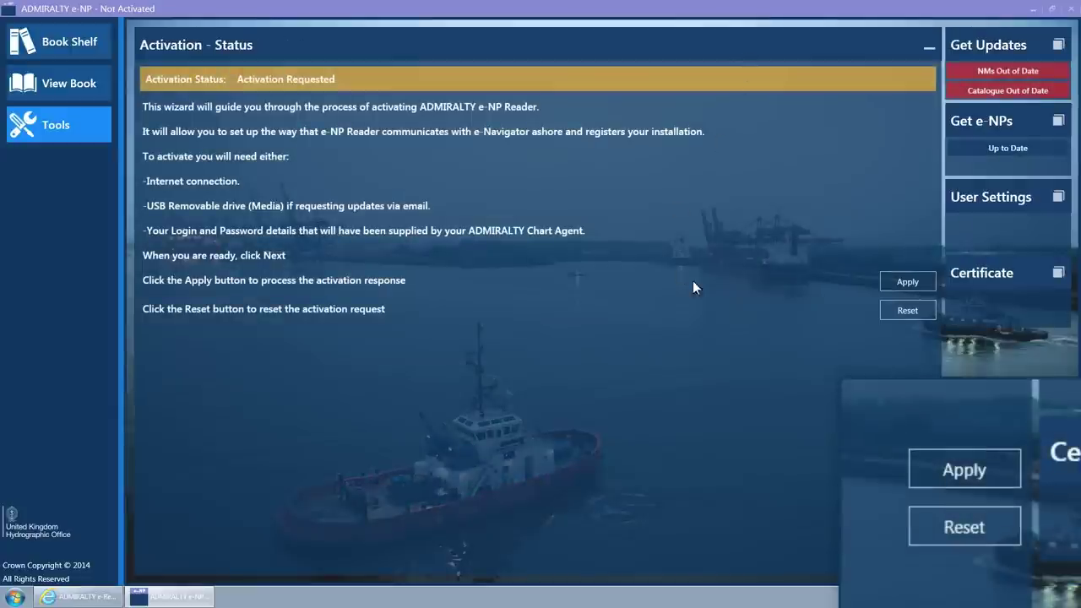
# - Apply the activation response and set the Load from Media location to STICK (F:)
pyautogui.click(898, 284)
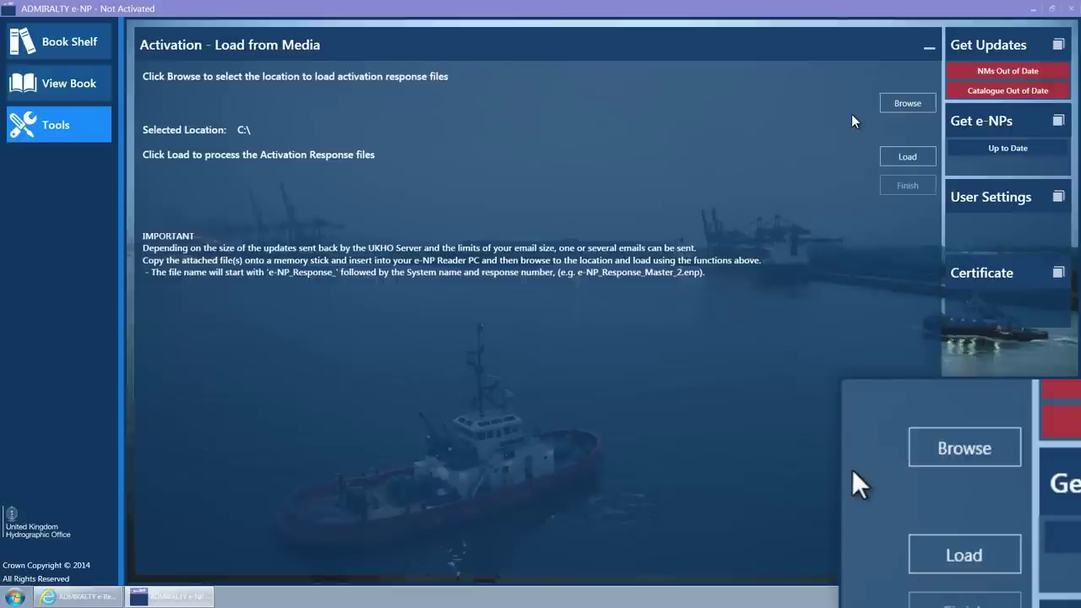
pyautogui.click(900, 105)
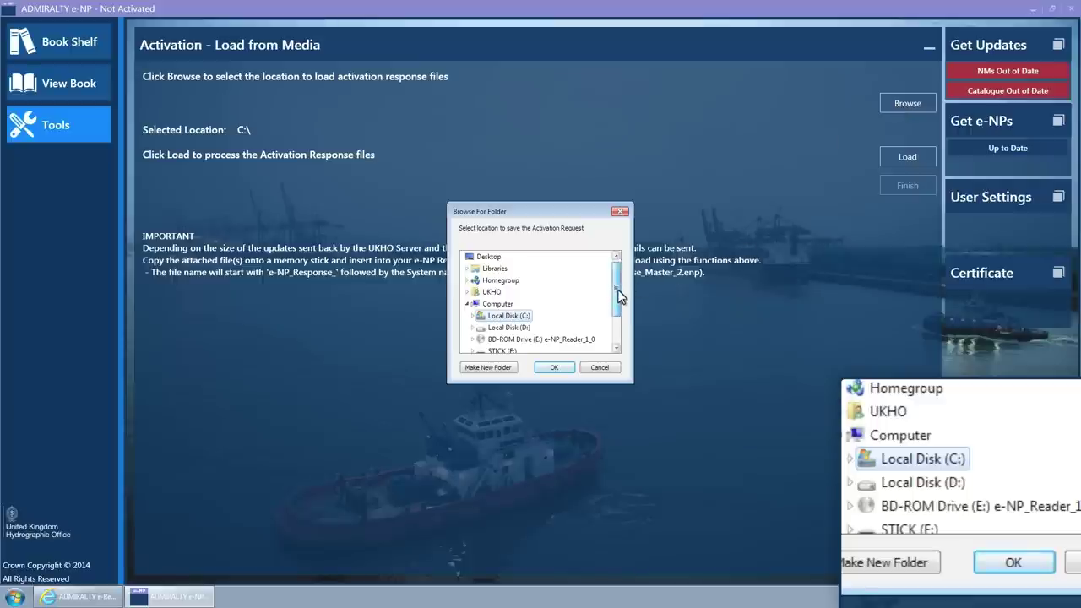
pyautogui.moveTo(619, 294); pyautogui.dragTo(617, 306)
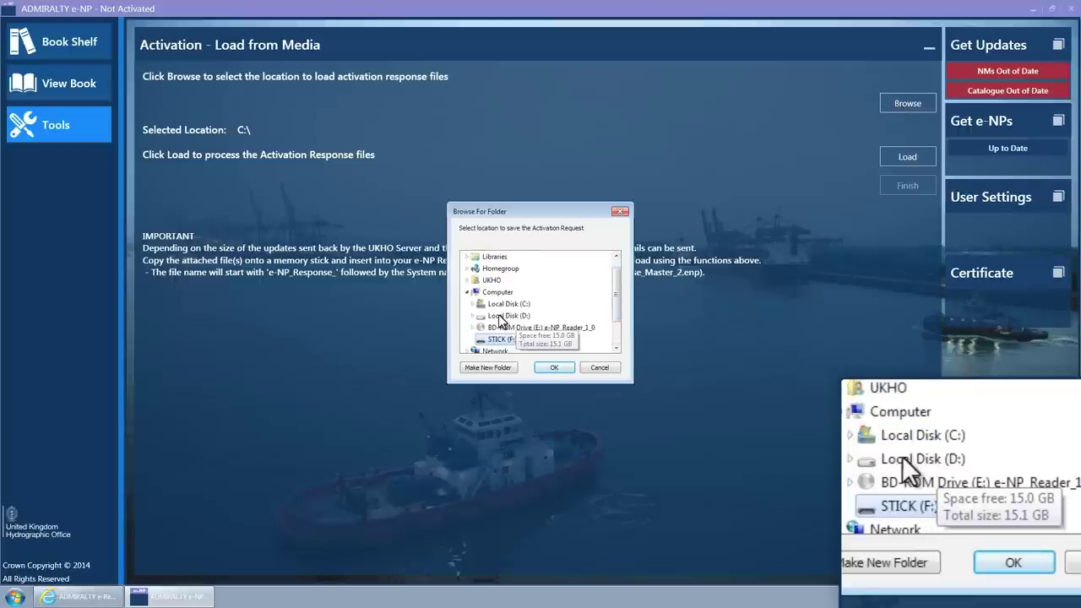
pyautogui.moveTo(618, 288); pyautogui.dragTo(616, 303)
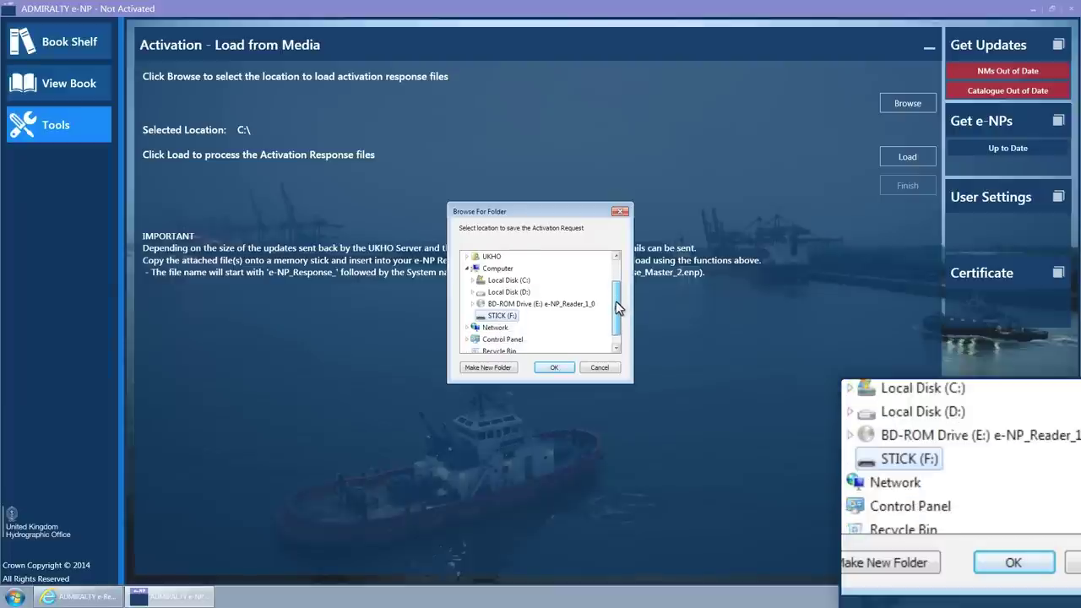
pyautogui.click(554, 367)
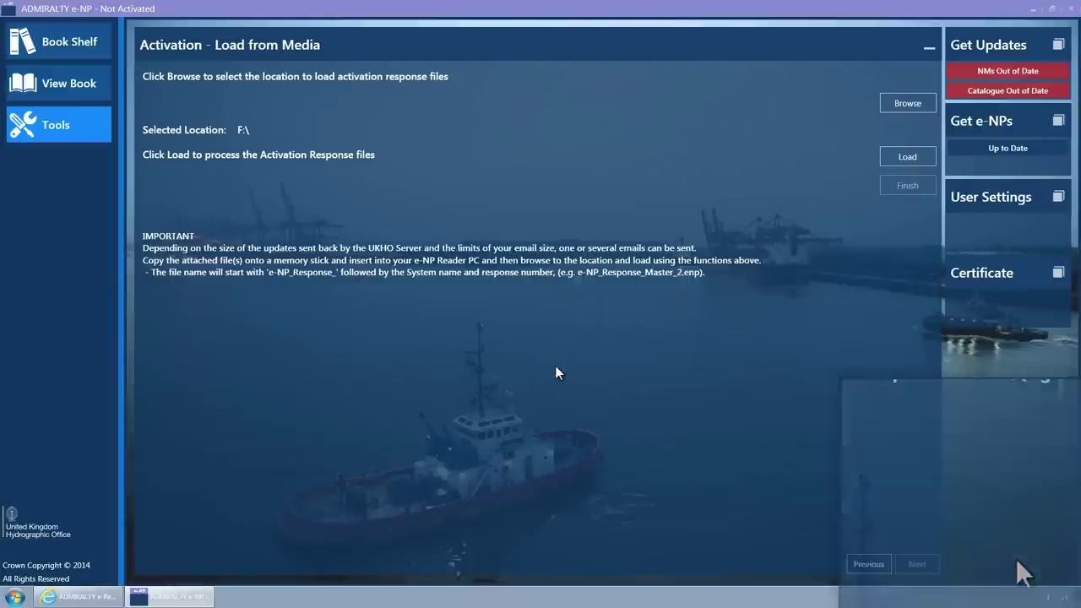
# - Load the activation response from F:\, confirm successful activation, and finish the wizard
pyautogui.click(887, 156)
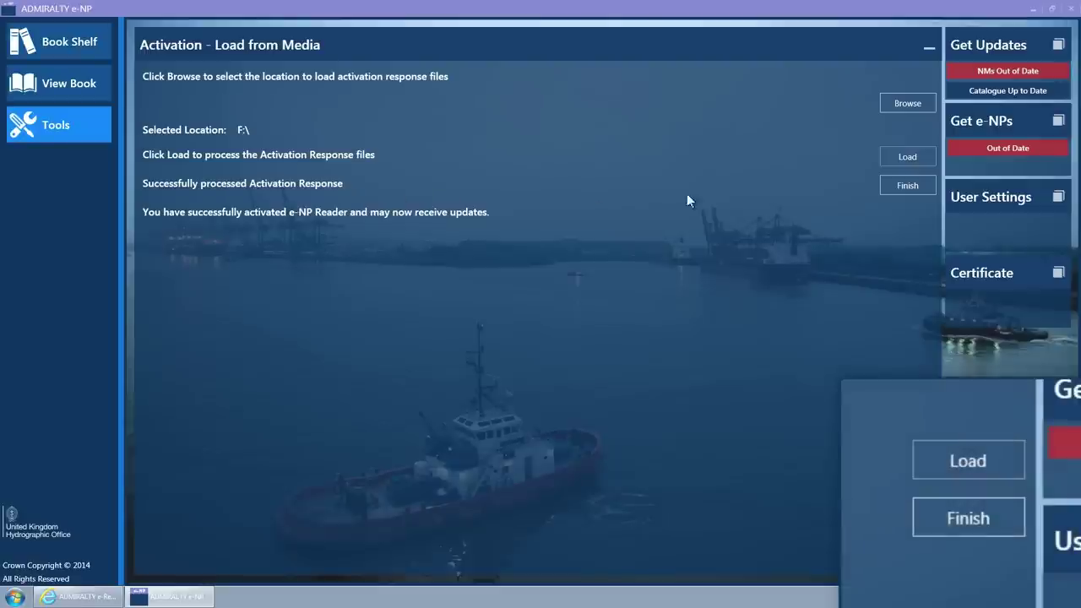
pyautogui.click(895, 189)
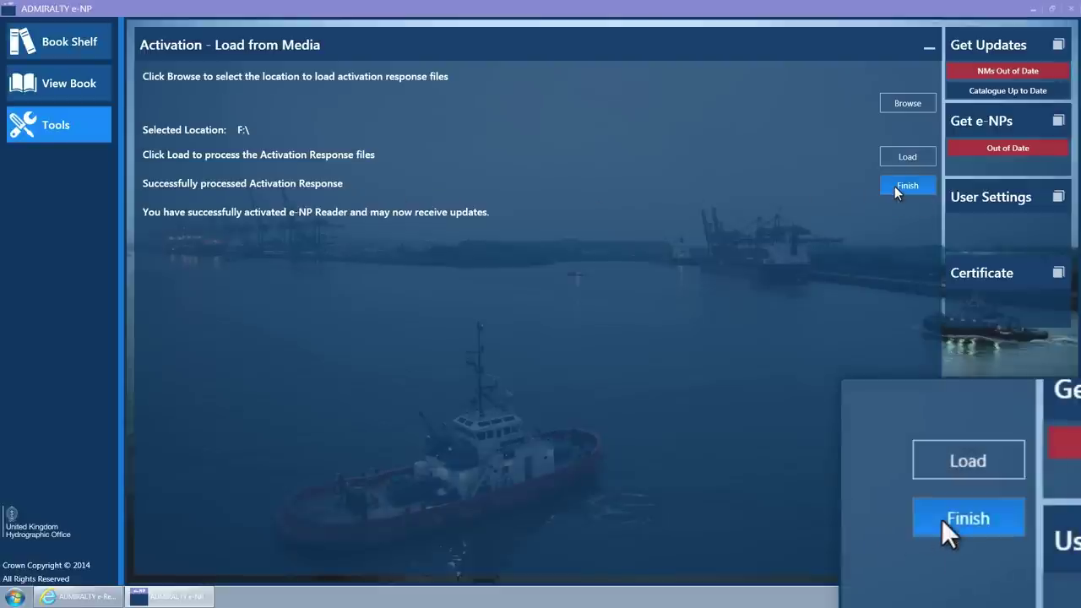